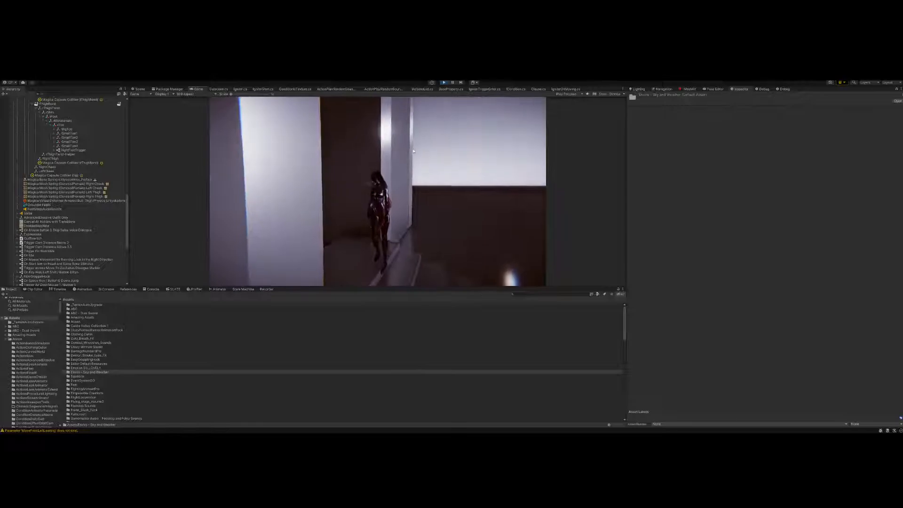
- Exit play mode and open the settings of LeftFootTrigger under the character's left toe bone
{"action": "left_click", "coordinate": [444, 83]}
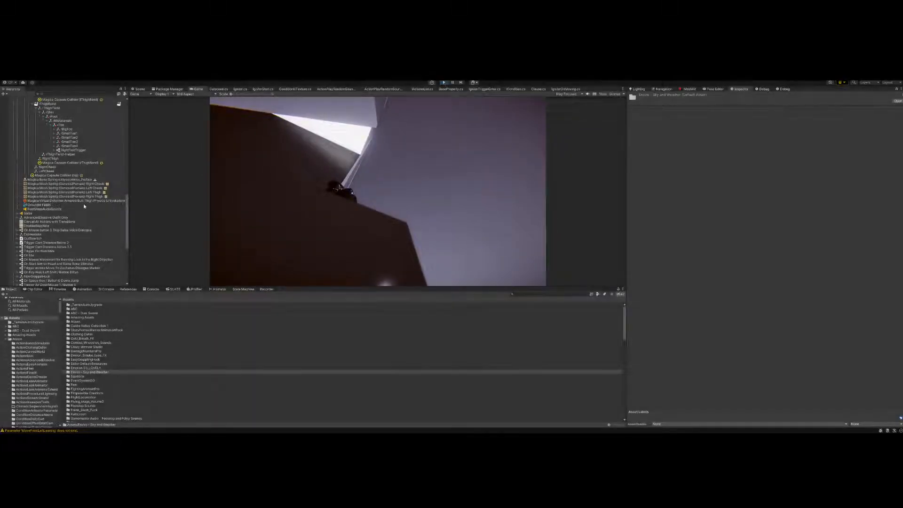
{"action": "scroll", "coordinate": [94, 190], "scroll_direction": "up", "scroll_amount": 5}
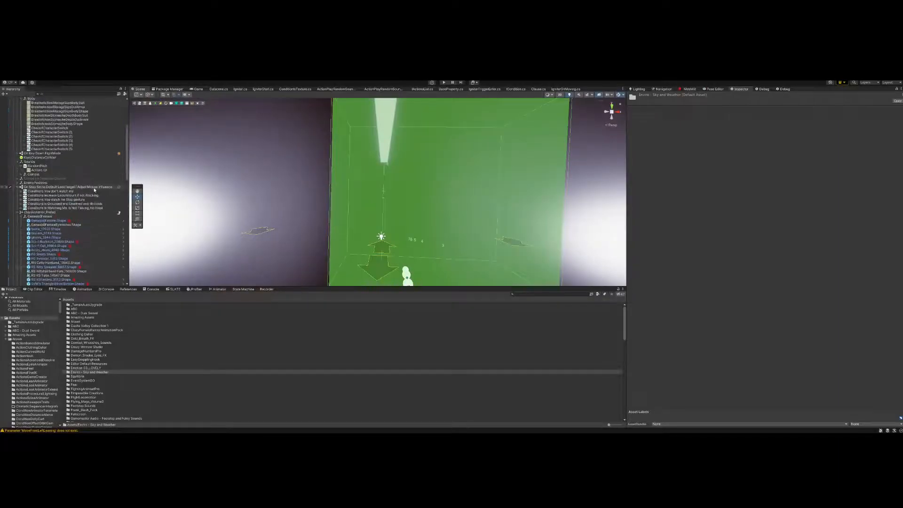
{"action": "scroll", "coordinate": [89, 188], "scroll_direction": "down", "scroll_amount": 10}
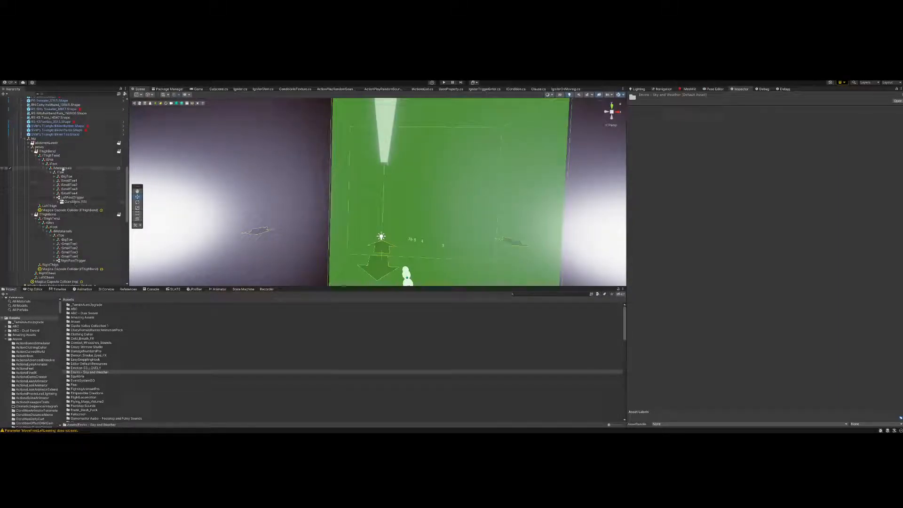
{"action": "left_click", "coordinate": [79, 198]}
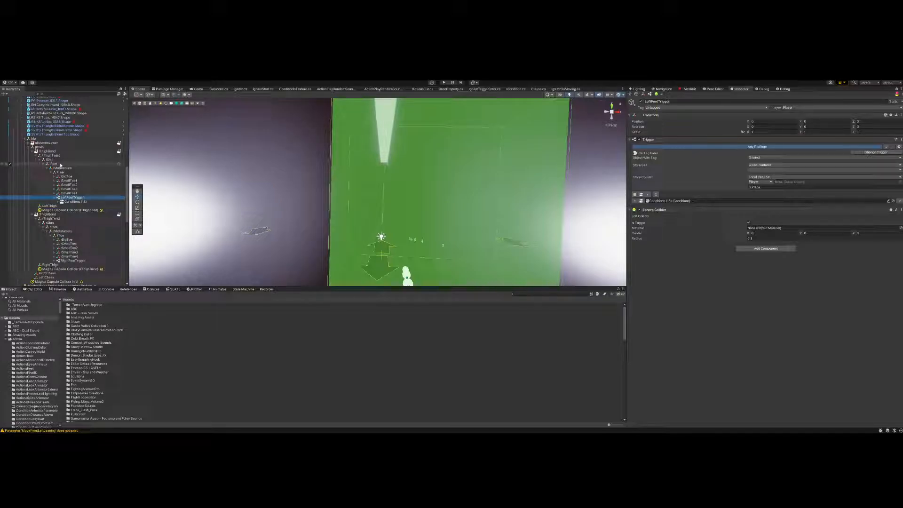
- Examine the player character's components and its local variables list down to the Surface variable
{"action": "scroll", "coordinate": [63, 164], "scroll_direction": "down", "scroll_amount": 4}
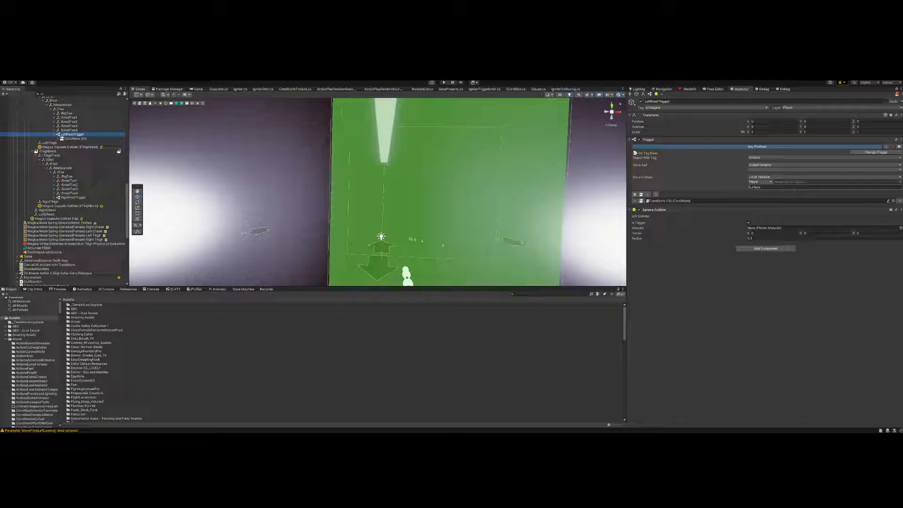
{"action": "scroll", "coordinate": [87, 180], "scroll_direction": "up", "scroll_amount": 3}
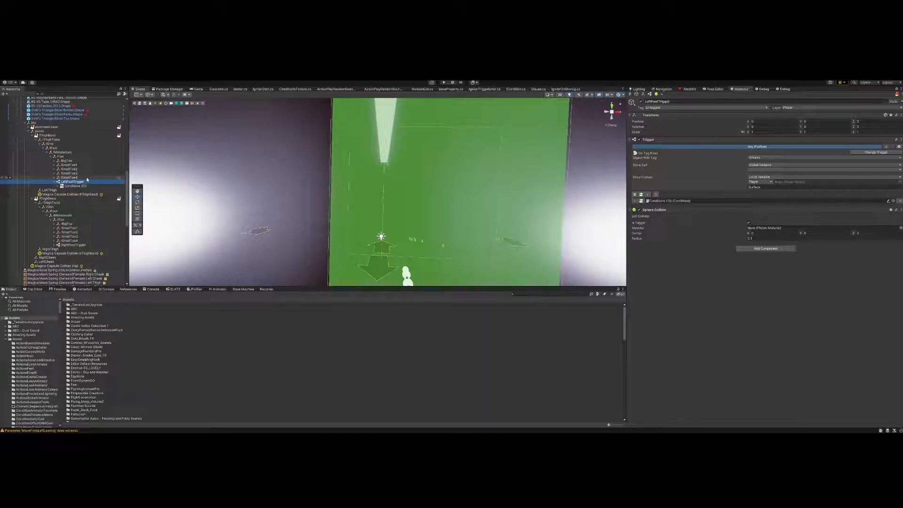
{"action": "scroll", "coordinate": [87, 180], "scroll_direction": "up", "scroll_amount": 15}
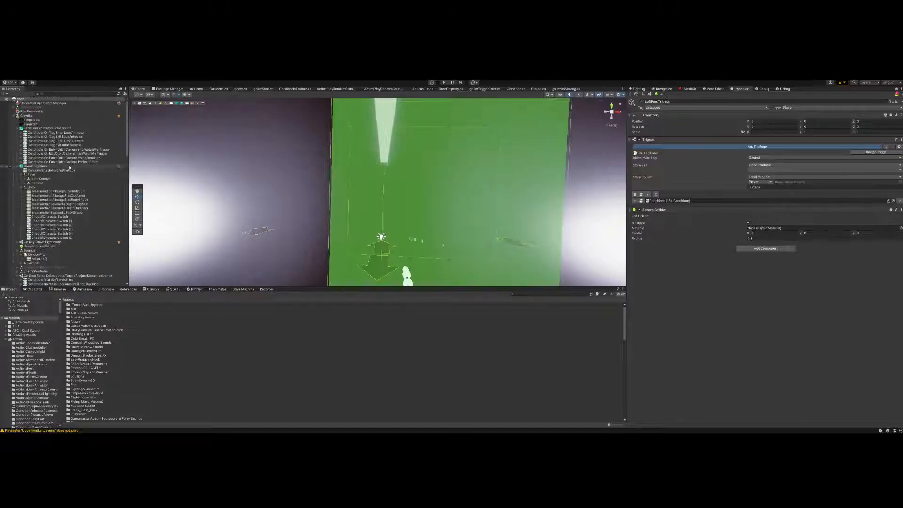
{"action": "left_click", "coordinate": [26, 115]}
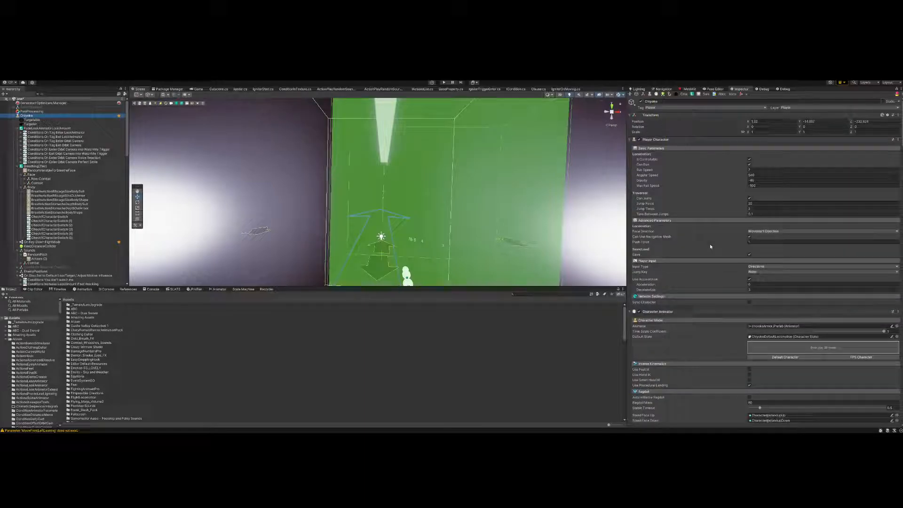
{"action": "scroll", "coordinate": [709, 248], "scroll_direction": "down", "scroll_amount": 15}
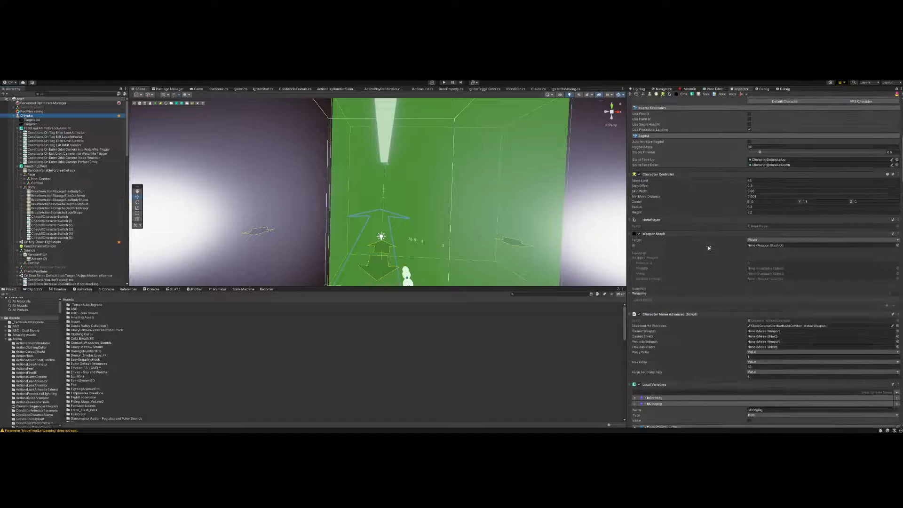
{"action": "scroll", "coordinate": [708, 247], "scroll_direction": "down", "scroll_amount": 15}
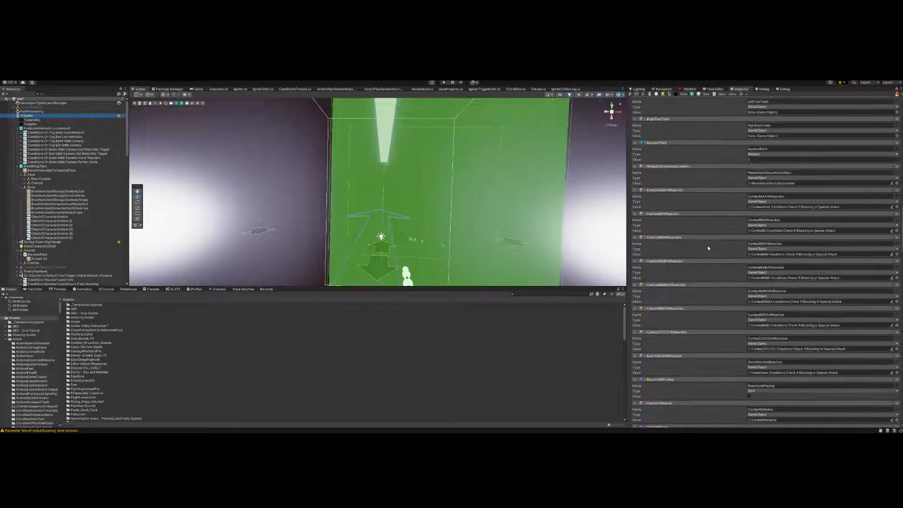
{"action": "scroll", "coordinate": [709, 248], "scroll_direction": "down", "scroll_amount": 15}
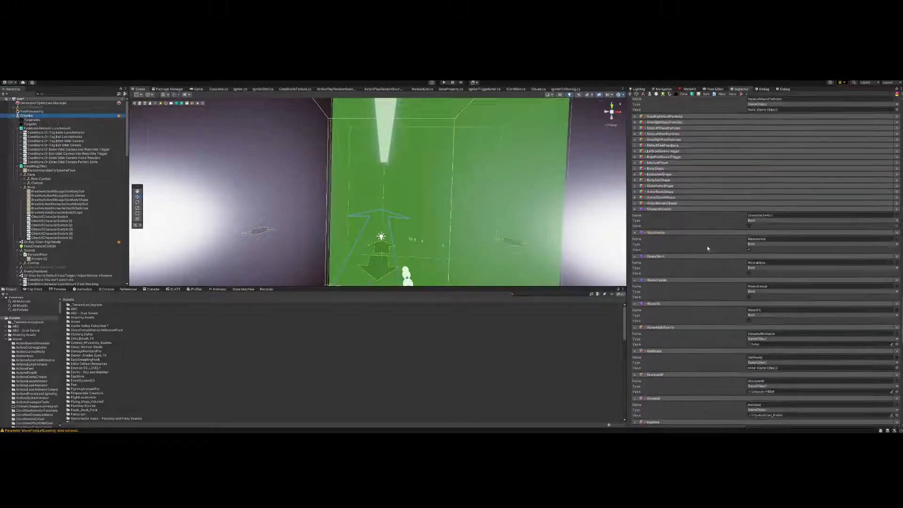
{"action": "scroll", "coordinate": [707, 245], "scroll_direction": "down", "scroll_amount": 5}
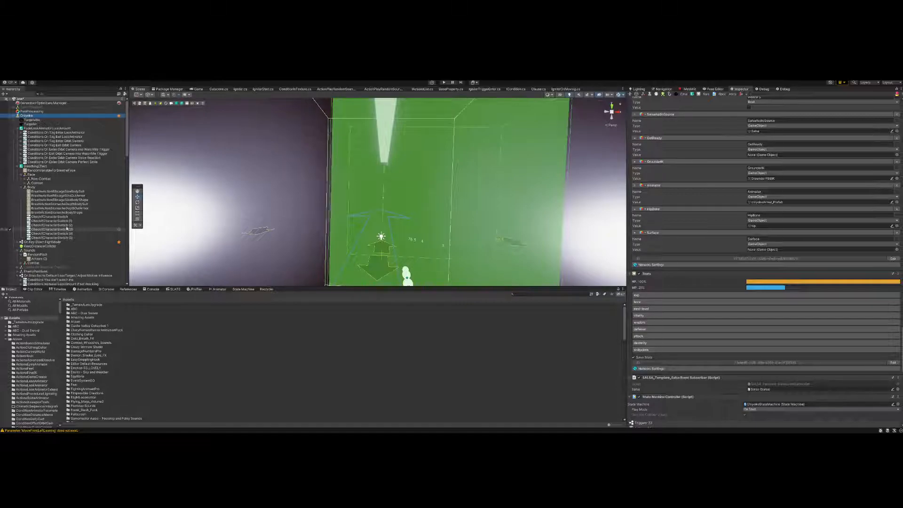
- Select LeftFootTrigger and frame its sphere collider in the scene view from the side, with gizmos shown
{"action": "scroll", "coordinate": [70, 229], "scroll_direction": "down", "scroll_amount": 10}
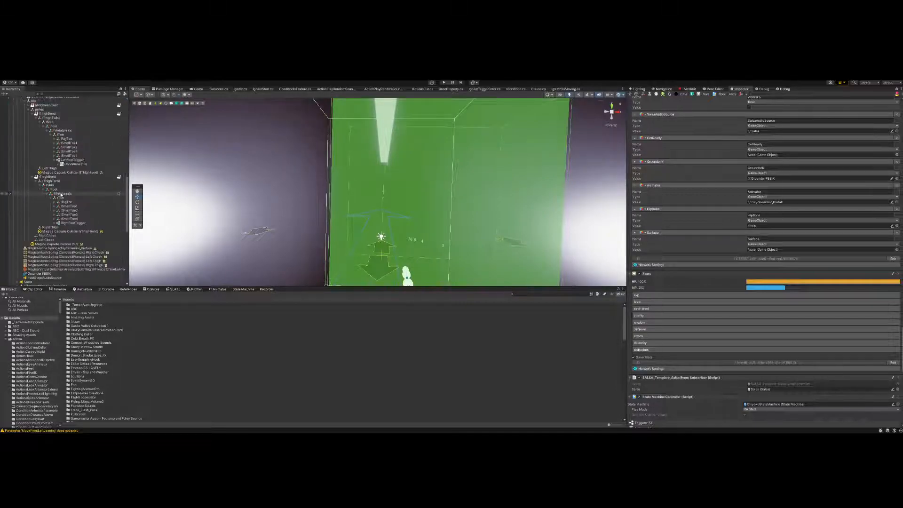
{"action": "left_click", "coordinate": [73, 163]}
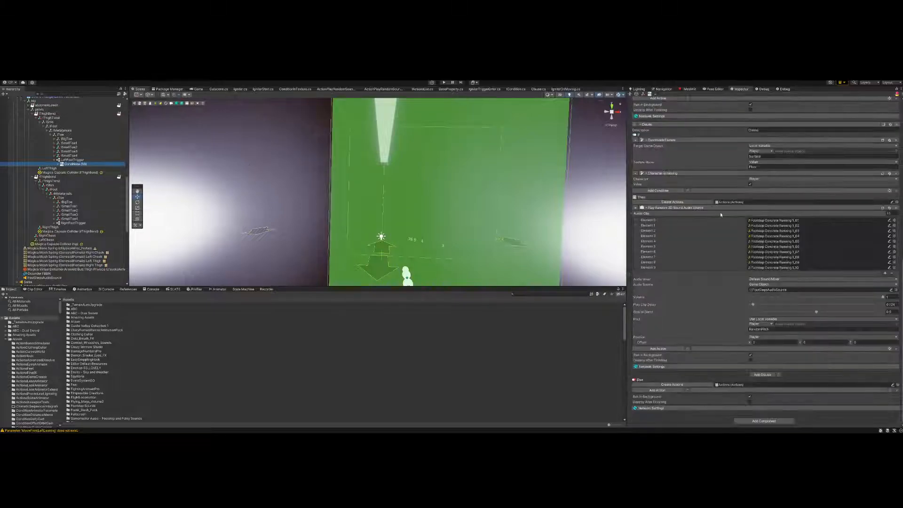
{"action": "left_click", "coordinate": [74, 161]}
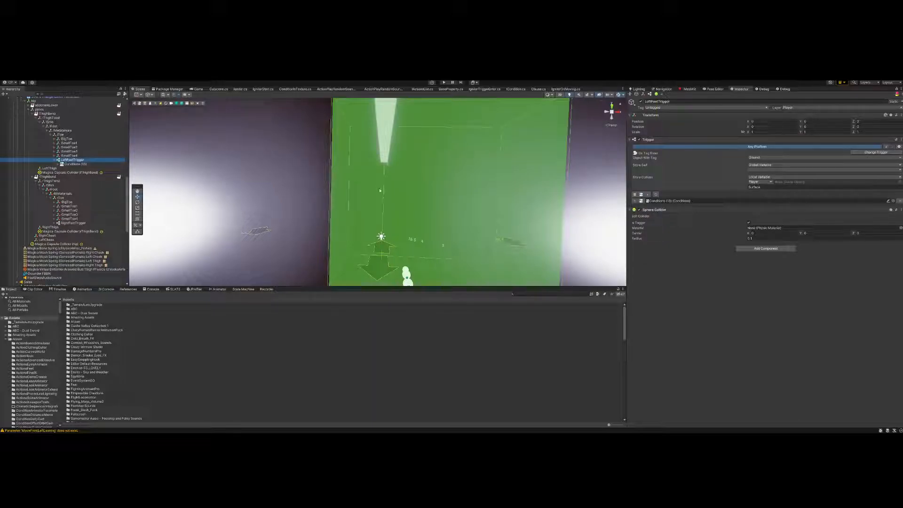
{"action": "key", "text": "f"}
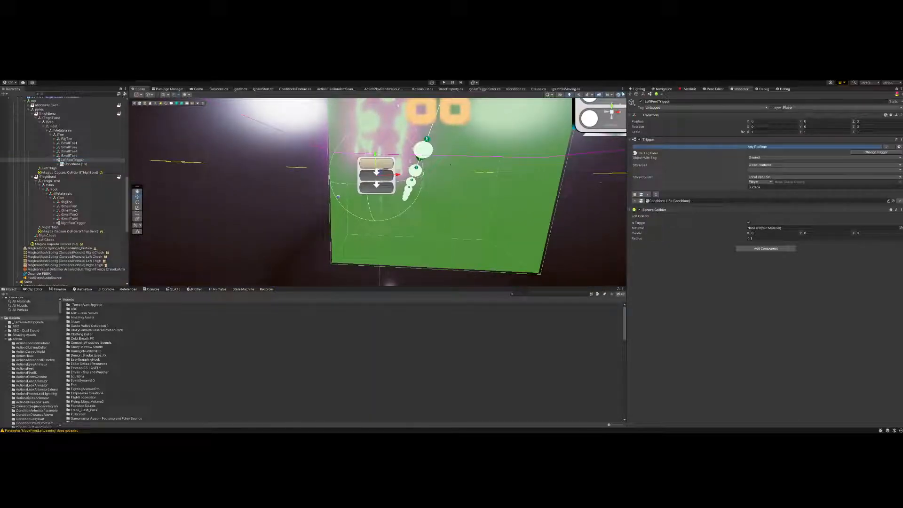
{"action": "left_click", "coordinate": [619, 95]}
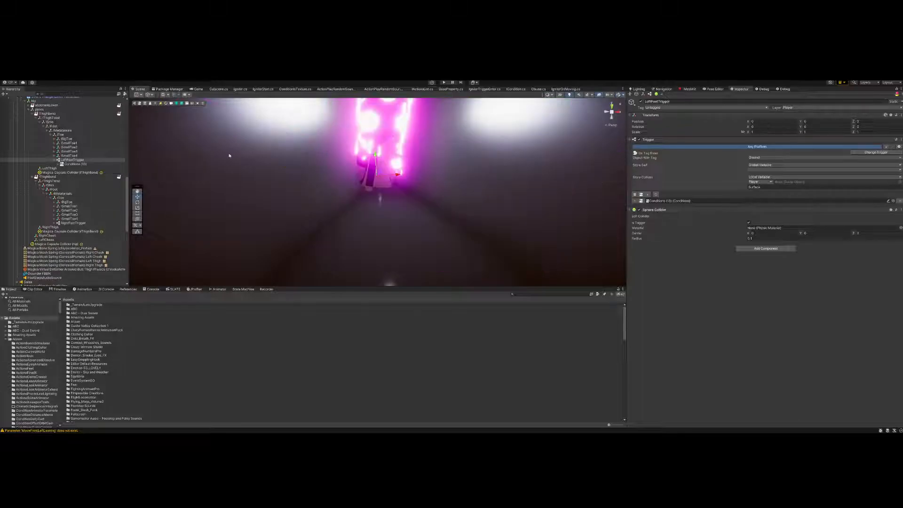
{"action": "left_click", "coordinate": [89, 160]}
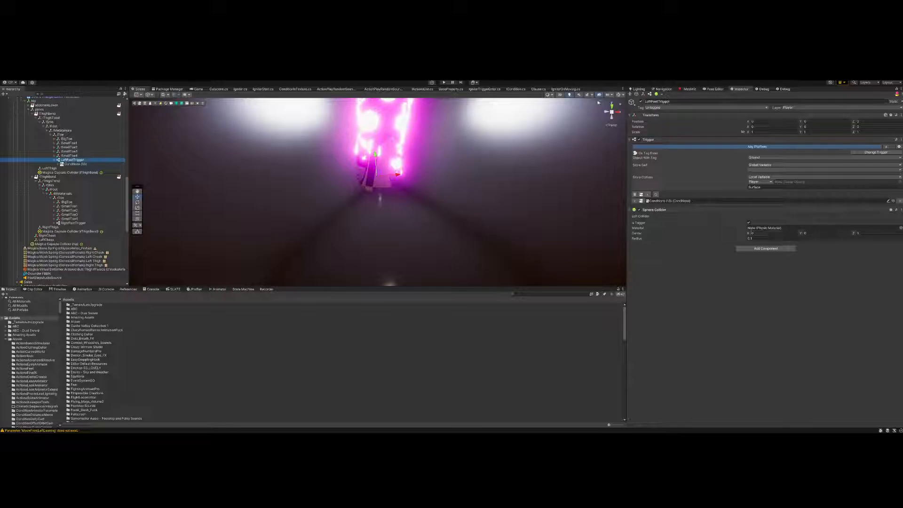
{"action": "left_click", "coordinate": [618, 95]}
{"action": "left_click_drag", "start_coordinate": [536, 221], "coordinate": [257, 171], "text": "alt"}
{"action": "key", "text": "f"}
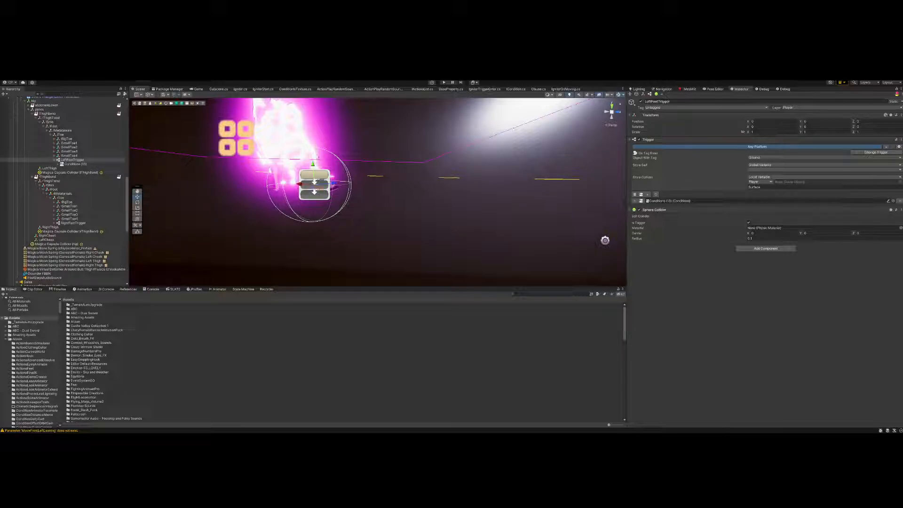
- Examine the first clause of LeftFootTrigger's Conditions object: its texture name, moving check and random footstep audio clips
{"action": "left_click", "coordinate": [73, 163]}
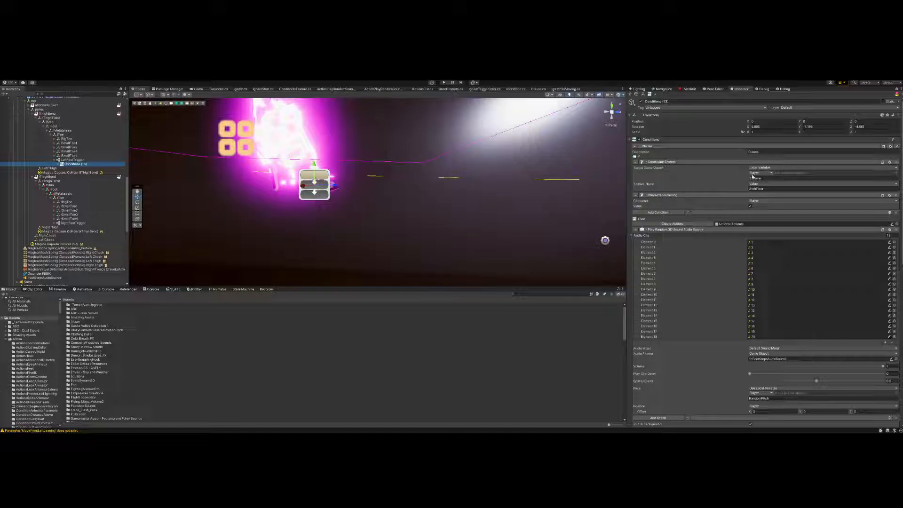
{"action": "left_click", "coordinate": [756, 188]}
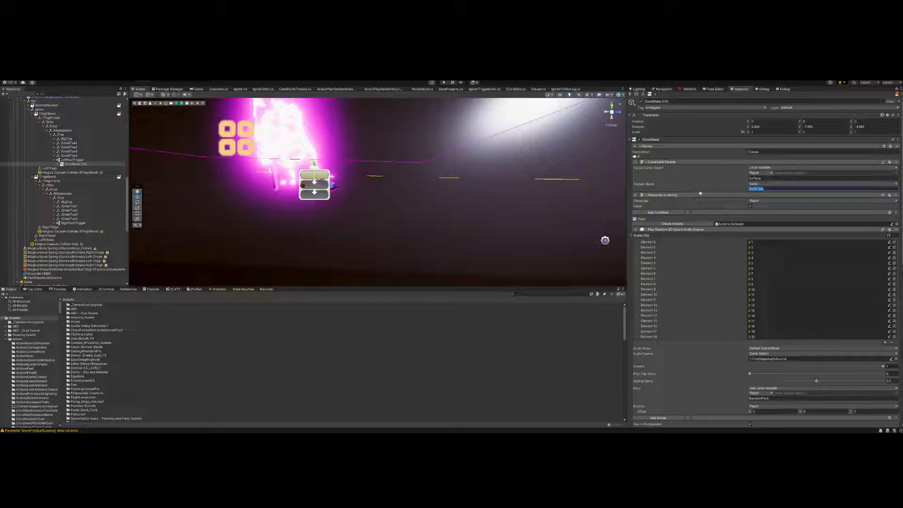
{"action": "scroll", "coordinate": [743, 201], "scroll_direction": "down", "scroll_amount": 2}
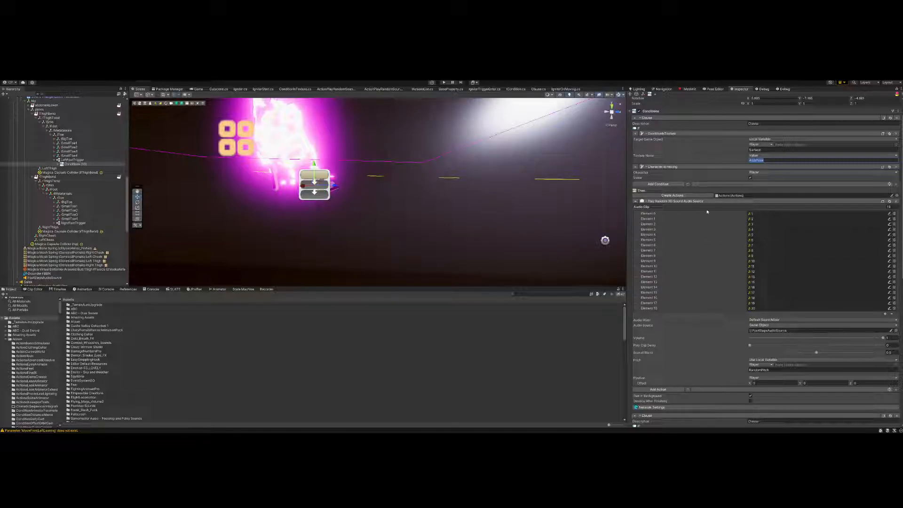
{"action": "scroll", "coordinate": [703, 207], "scroll_direction": "down", "scroll_amount": 2}
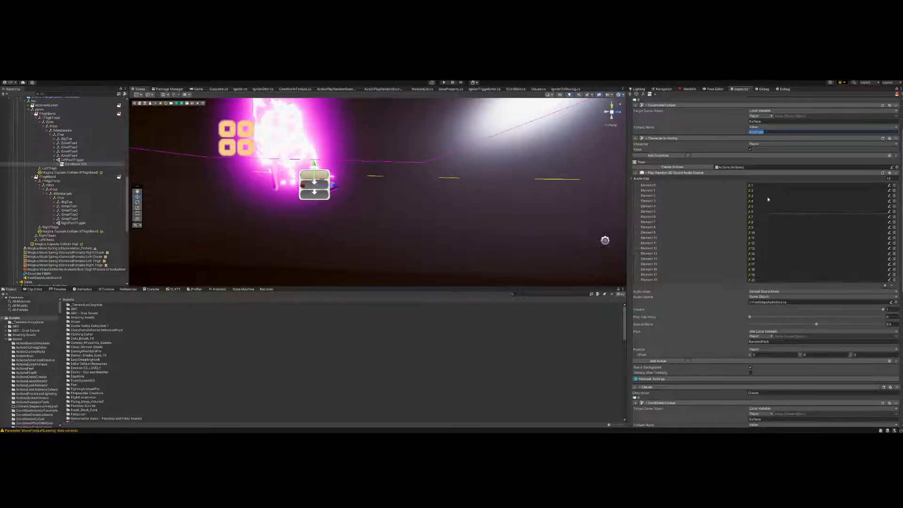
{"action": "scroll", "coordinate": [759, 242], "scroll_direction": "down", "scroll_amount": 3}
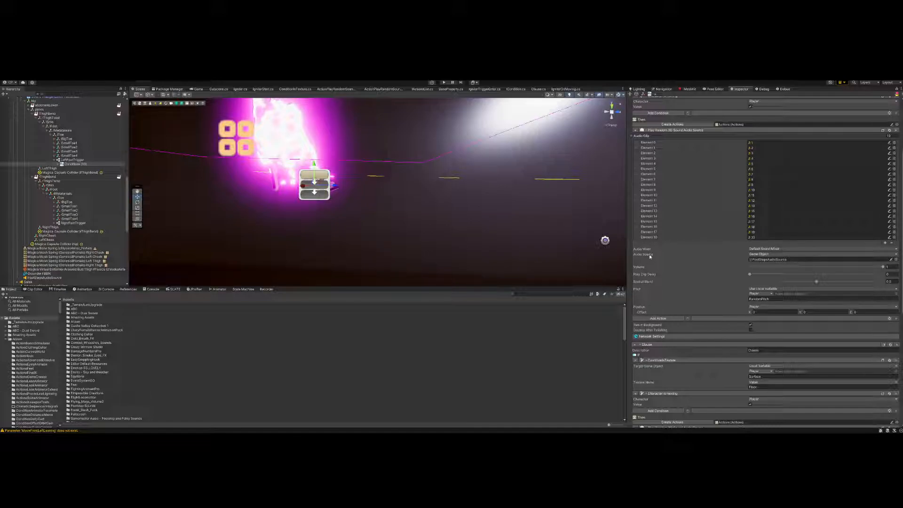
- Inspect the footstep audio source object's sound settings and return to the random sound action in LeftFootTrigger's Conditions object
{"action": "double_click", "coordinate": [767, 262]}
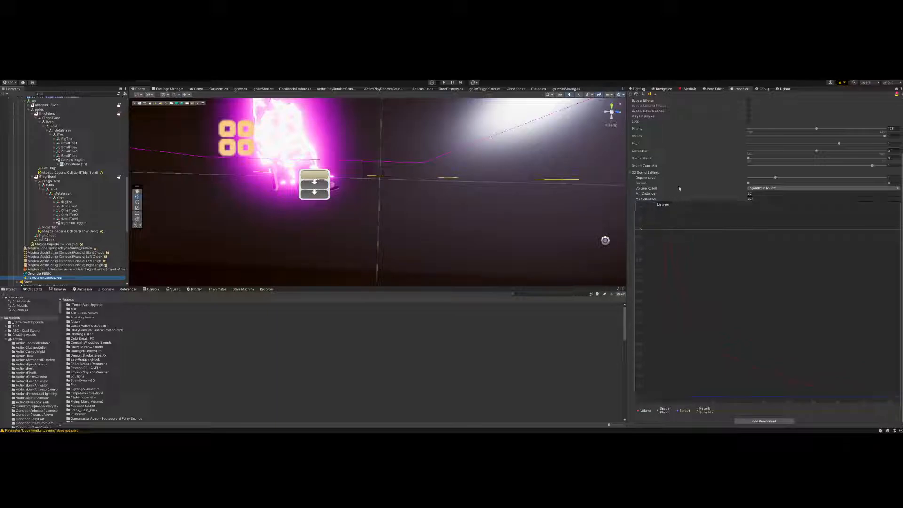
{"action": "scroll", "coordinate": [677, 196], "scroll_direction": "up", "scroll_amount": 3}
{"action": "scroll", "coordinate": [51, 178], "scroll_direction": "up", "scroll_amount": 2}
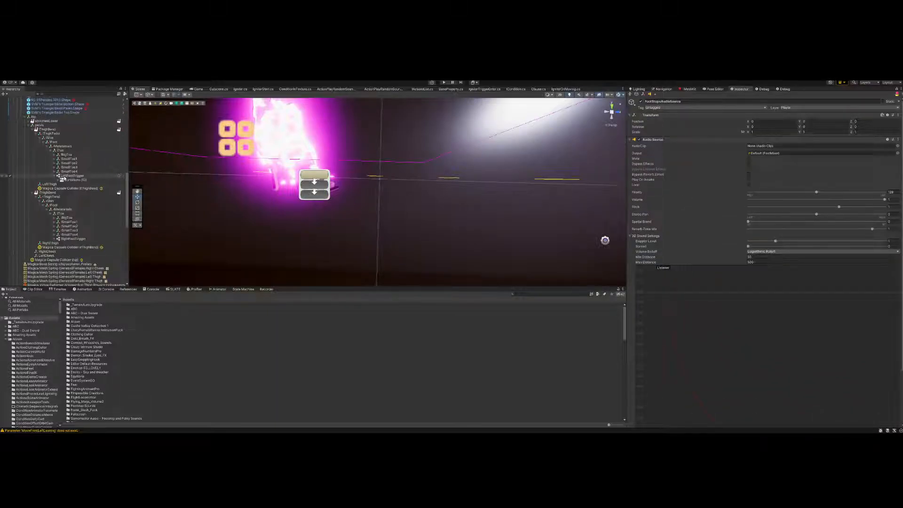
{"action": "left_click", "coordinate": [71, 180]}
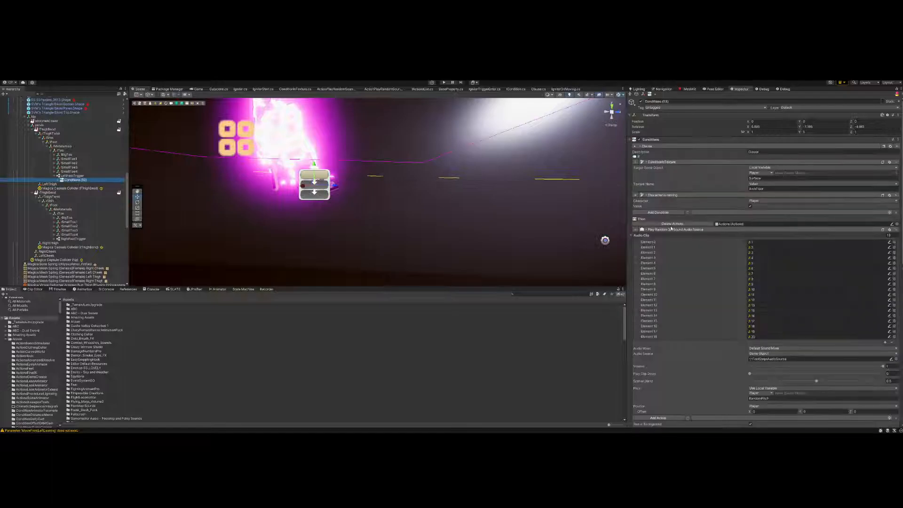
{"action": "scroll", "coordinate": [668, 227], "scroll_direction": "down", "scroll_amount": 3}
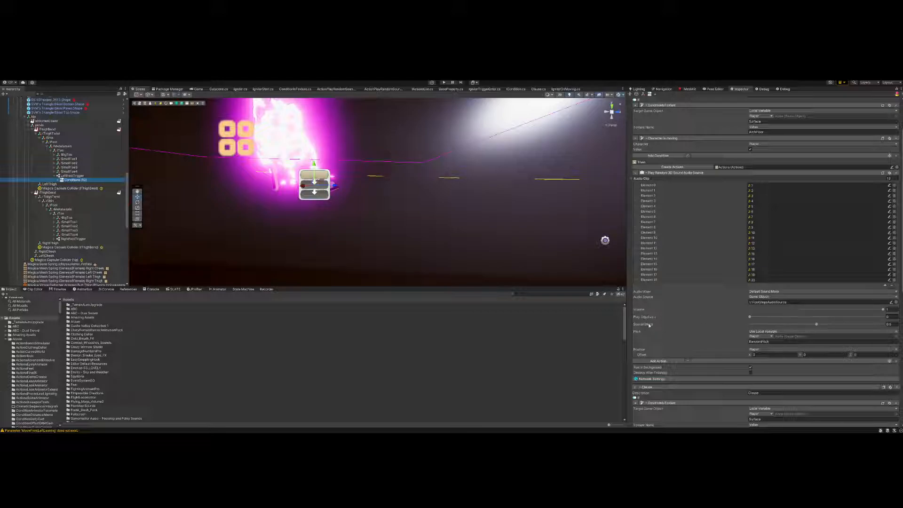
- Try switching the footstep sound's pitch from a local variable to a fixed Value, and undo the change
{"action": "left_click", "coordinate": [764, 337]}
{"action": "left_click", "coordinate": [759, 336]}
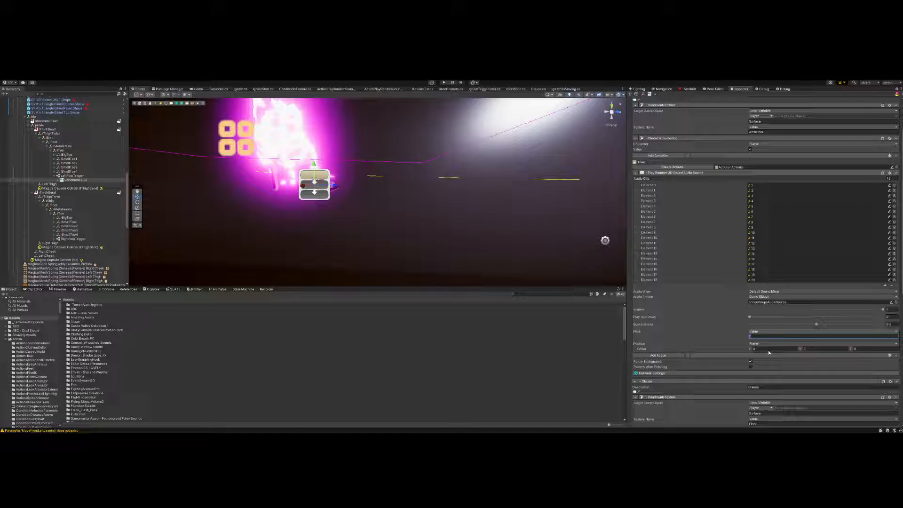
{"action": "key", "text": "ctrl+z"}
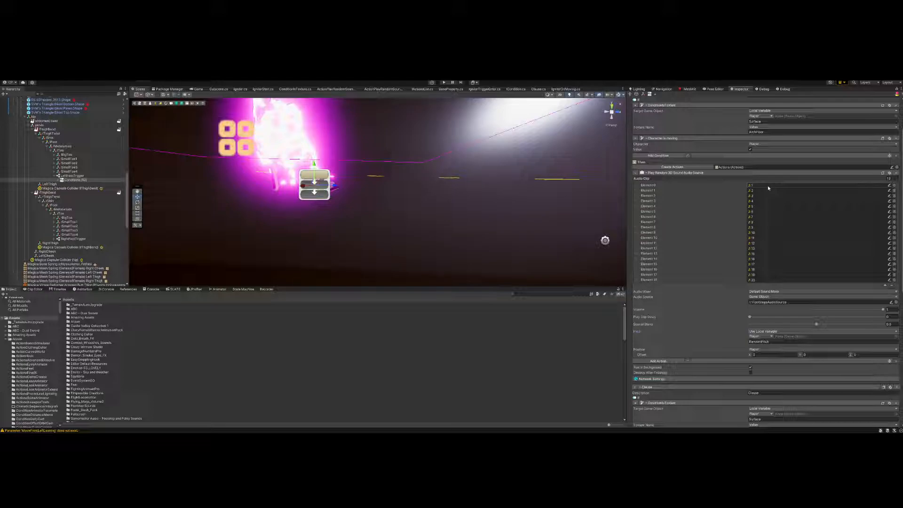
- Review the footstep sound's RandomPitch variable and the clauses of the Conditions object, down to the Floor texture check
{"action": "left_click", "coordinate": [755, 341]}
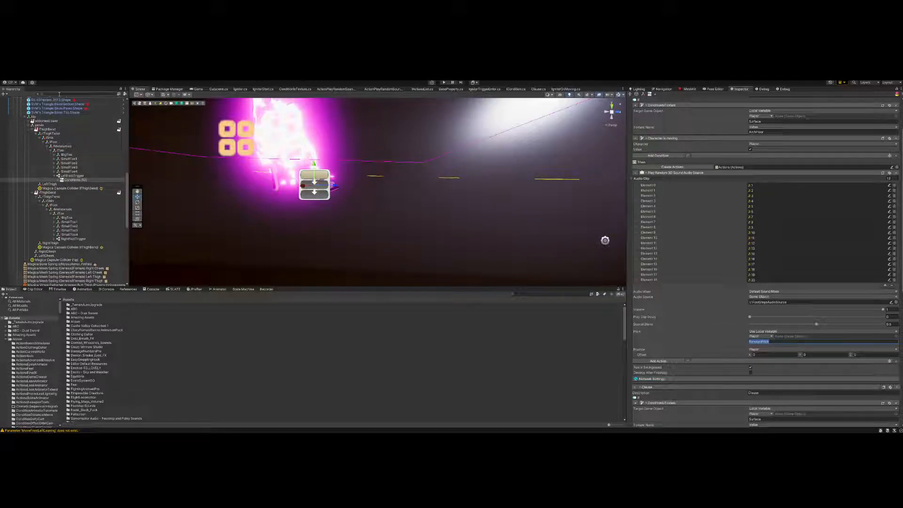
{"action": "scroll", "coordinate": [728, 317], "scroll_direction": "down", "scroll_amount": 3}
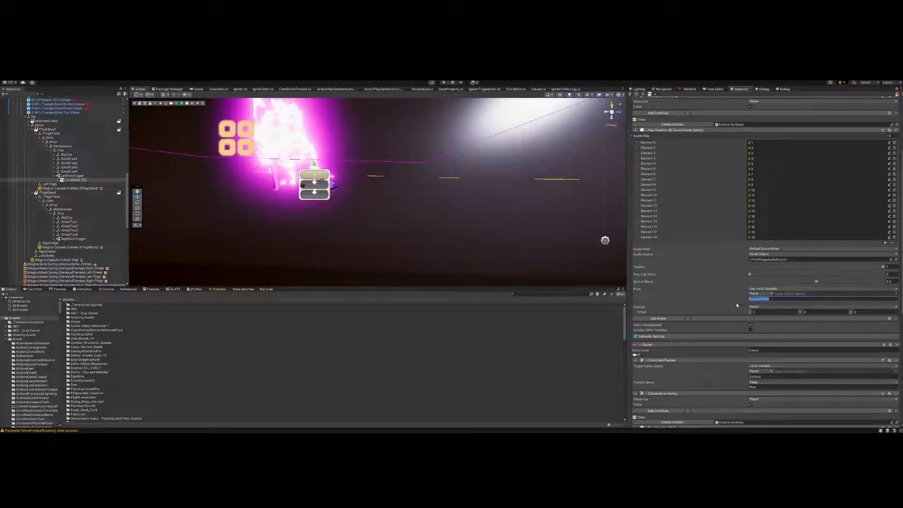
{"action": "scroll", "coordinate": [737, 302], "scroll_direction": "up", "scroll_amount": 7}
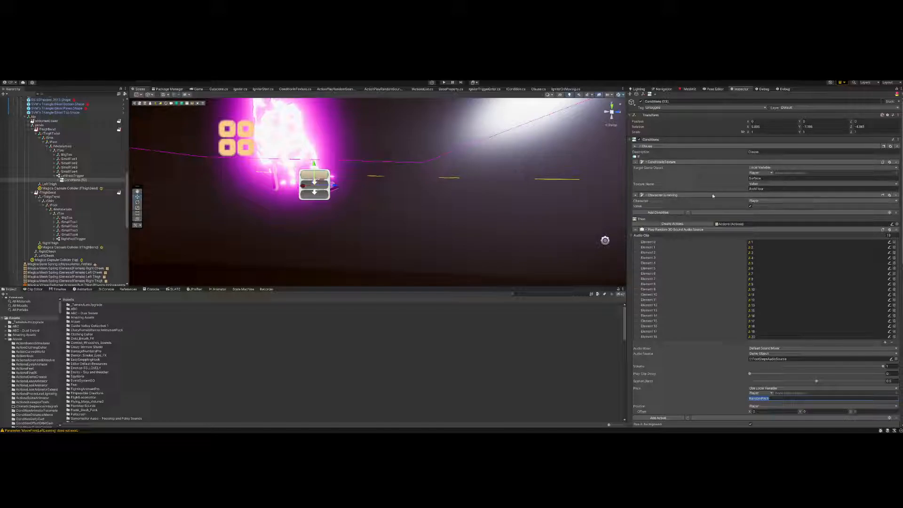
{"action": "scroll", "coordinate": [716, 191], "scroll_direction": "down", "scroll_amount": 5}
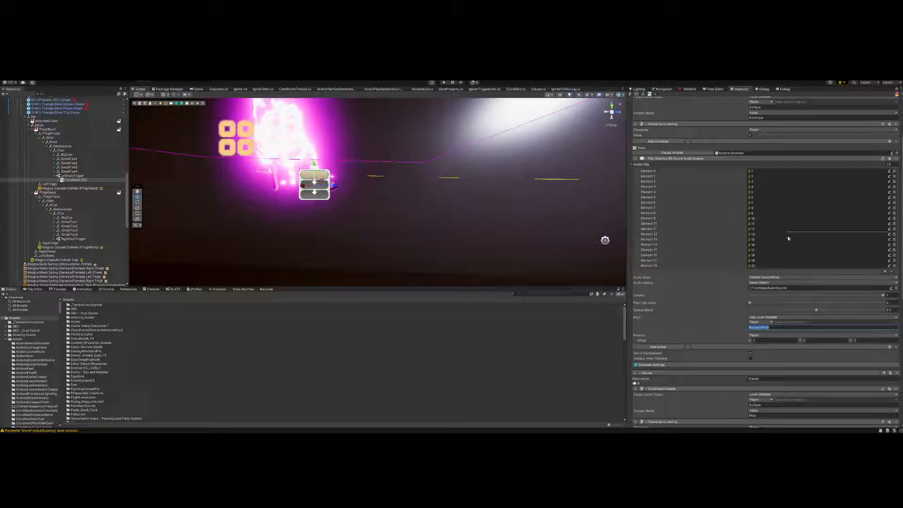
{"action": "scroll", "coordinate": [786, 239], "scroll_direction": "down", "scroll_amount": 8}
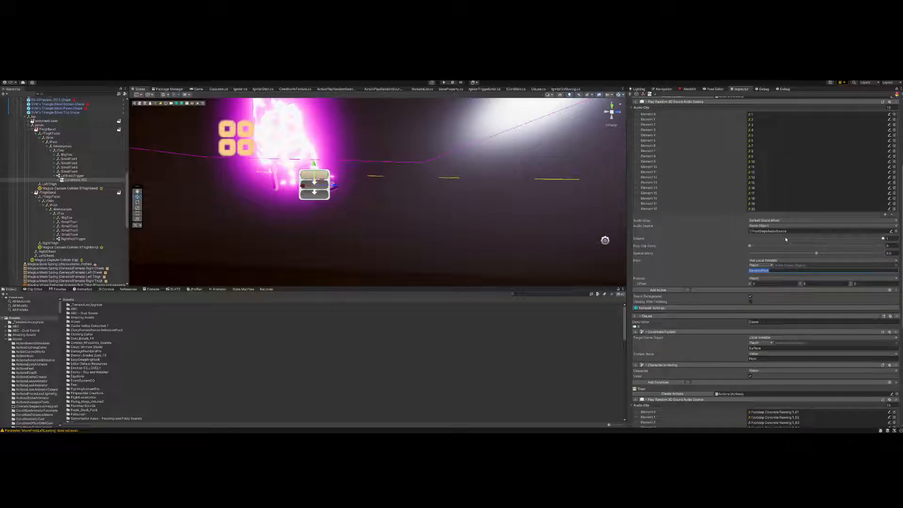
- Examine the Floor texture clause and its Footstep Concrete Running clips in the Conditions object, and look around the matching surfaces in the scene
{"action": "scroll", "coordinate": [774, 240], "scroll_direction": "down", "scroll_amount": 3}
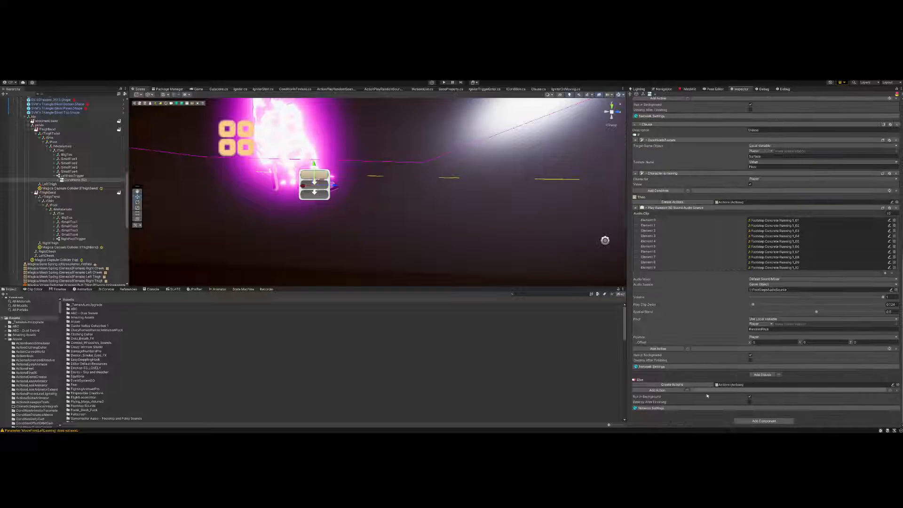
{"action": "scroll", "coordinate": [774, 374], "scroll_direction": "up", "scroll_amount": 3}
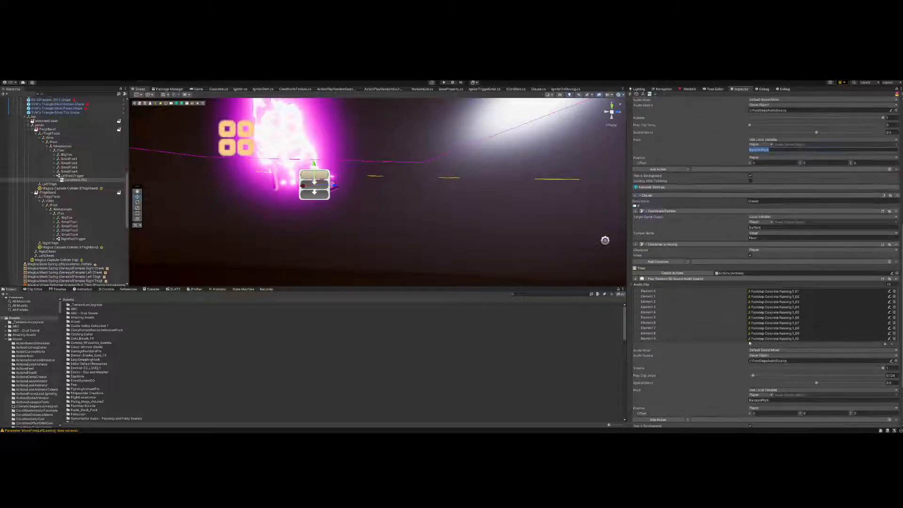
{"action": "scroll", "coordinate": [754, 301], "scroll_direction": "up", "scroll_amount": 6}
{"action": "scroll", "coordinate": [748, 286], "scroll_direction": "up", "scroll_amount": 2}
{"action": "right_click_drag", "start_coordinate": [414, 172], "coordinate": [498, 159]}
{"action": "scroll", "coordinate": [718, 240], "scroll_direction": "down", "scroll_amount": 6}
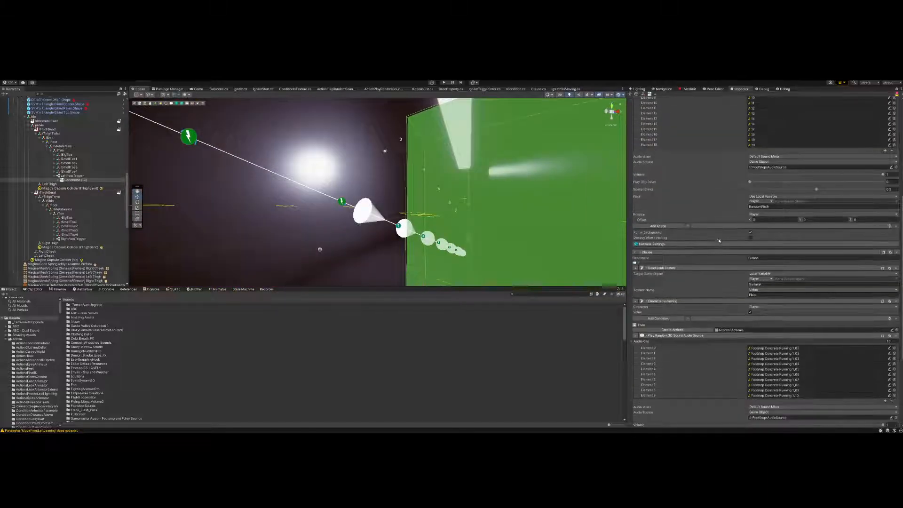
{"action": "scroll", "coordinate": [718, 238], "scroll_direction": "down", "scroll_amount": 3}
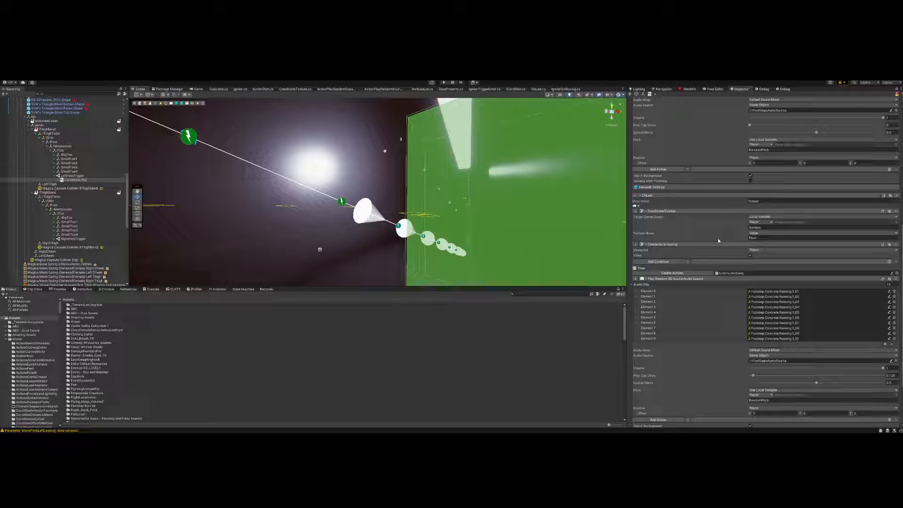
{"action": "right_click_drag", "start_coordinate": [480, 188], "coordinate": [609, 190]}
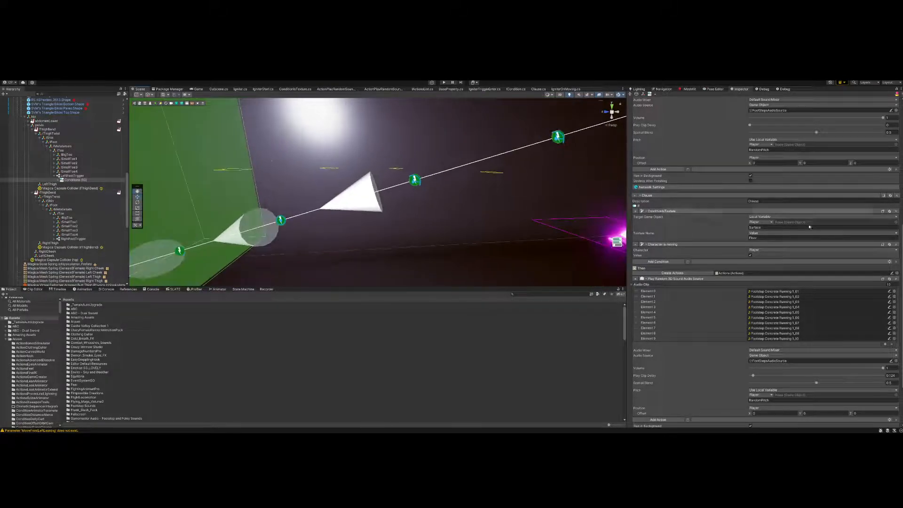
{"action": "scroll", "coordinate": [732, 237], "scroll_direction": "down", "scroll_amount": 1}
{"action": "right_click_drag", "start_coordinate": [418, 169], "coordinate": [213, 195]}
{"action": "scroll", "coordinate": [767, 159], "scroll_direction": "up", "scroll_amount": 10}
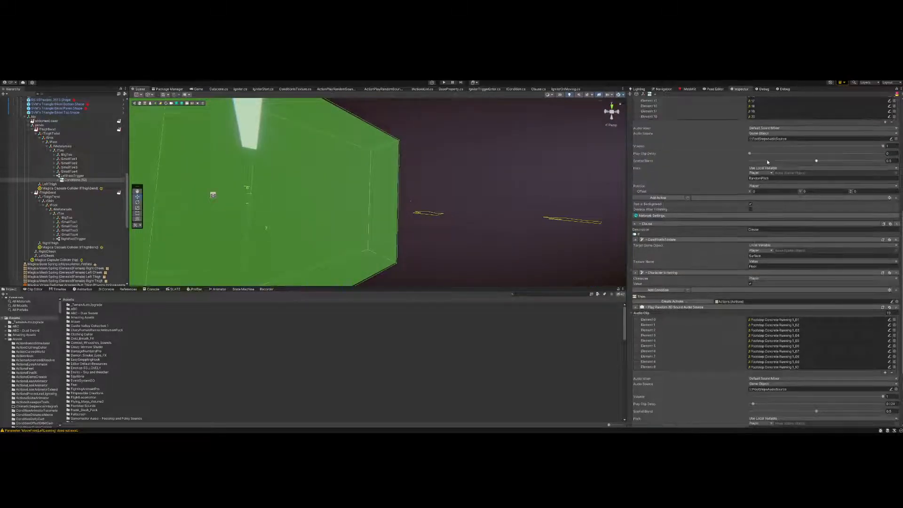
- Compare the two surface clauses of the Conditions object, including texture names, moving checks and random audio clips, and check the Else actions
{"action": "scroll", "coordinate": [756, 190], "scroll_direction": "down", "scroll_amount": 10}
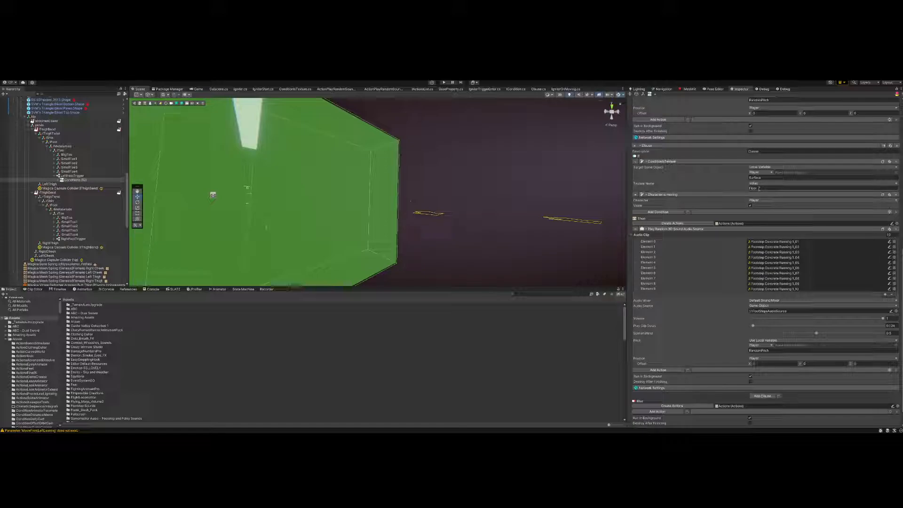
{"action": "scroll", "coordinate": [767, 207], "scroll_direction": "down", "scroll_amount": 2}
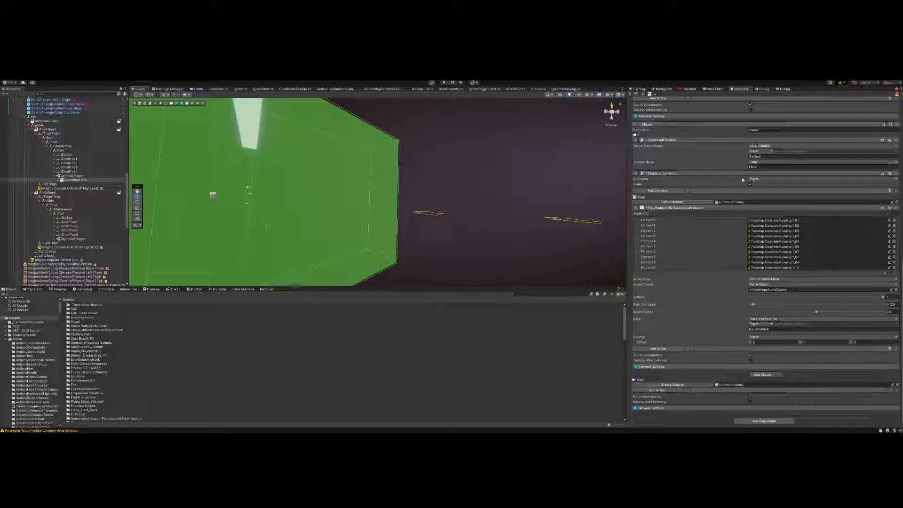
{"action": "scroll", "coordinate": [737, 181], "scroll_direction": "up", "scroll_amount": 4}
{"action": "scroll", "coordinate": [737, 182], "scroll_direction": "down", "scroll_amount": 3}
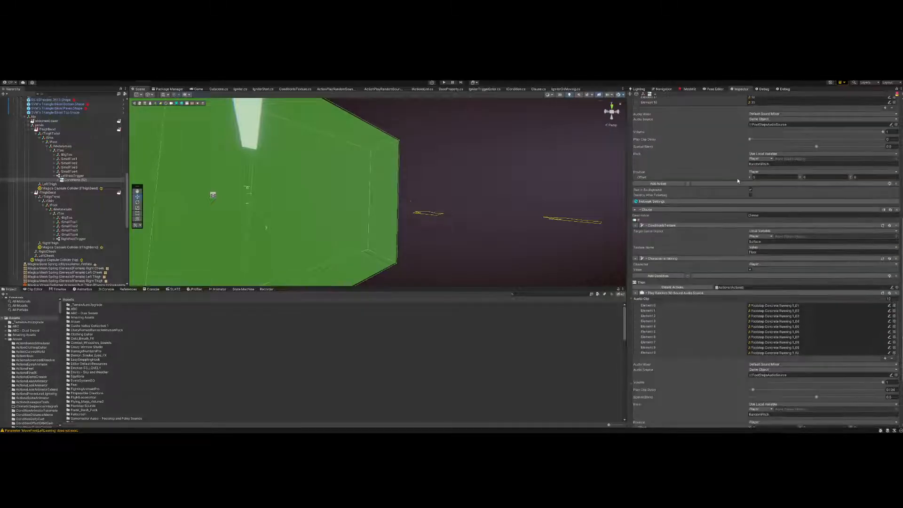
{"action": "scroll", "coordinate": [703, 181], "scroll_direction": "down", "scroll_amount": 1}
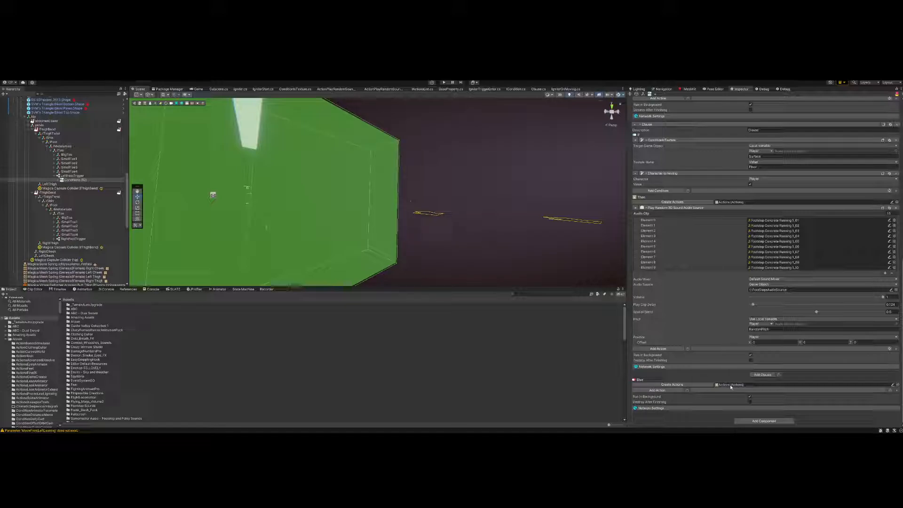
{"action": "scroll", "coordinate": [729, 357], "scroll_direction": "up", "scroll_amount": 8}
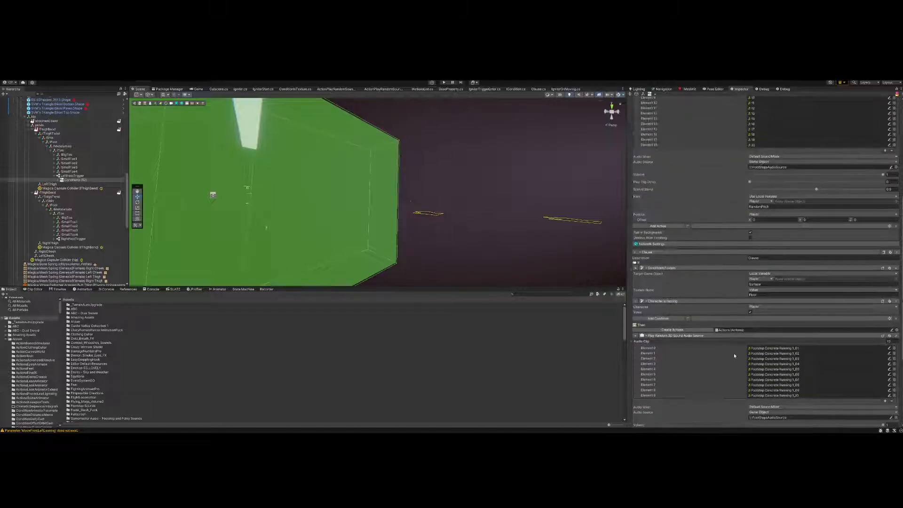
{"action": "scroll", "coordinate": [734, 355], "scroll_direction": "up", "scroll_amount": 3}
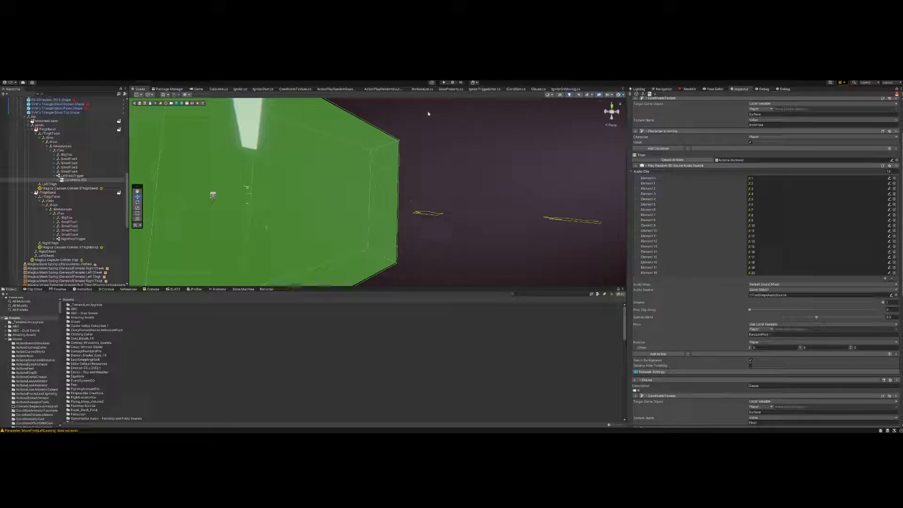
{"action": "scroll", "coordinate": [727, 240], "scroll_direction": "down", "scroll_amount": 10}
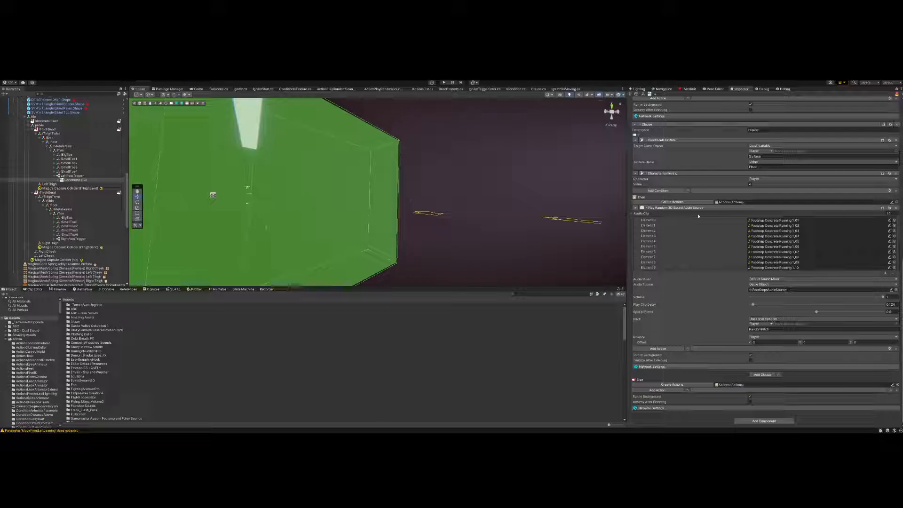
{"action": "scroll", "coordinate": [745, 226], "scroll_direction": "up", "scroll_amount": 5}
{"action": "scroll", "coordinate": [744, 226], "scroll_direction": "up", "scroll_amount": 6}
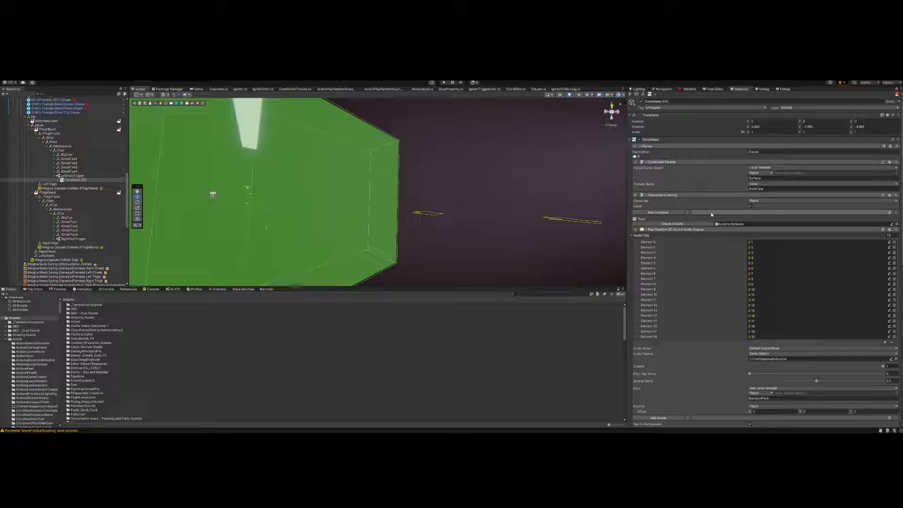
{"action": "scroll", "coordinate": [711, 214], "scroll_direction": "down", "scroll_amount": 10}
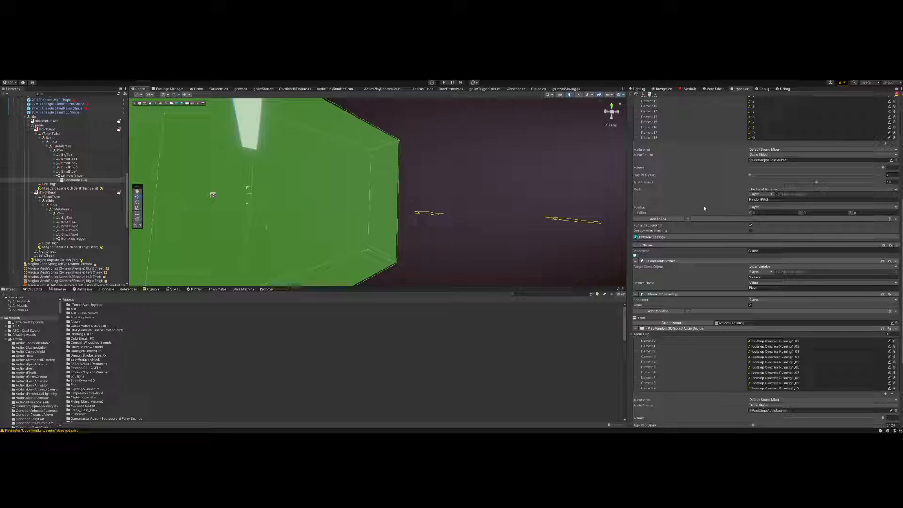
{"action": "scroll", "coordinate": [704, 208], "scroll_direction": "up", "scroll_amount": 8}
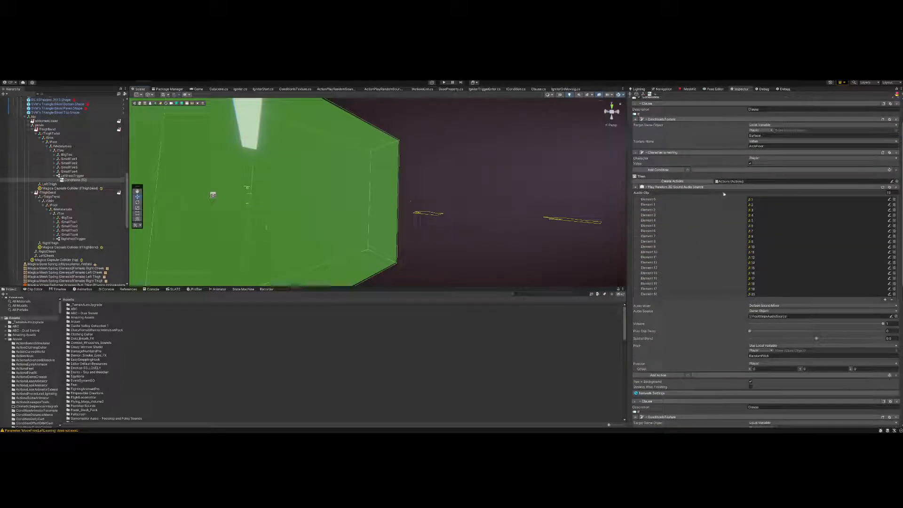